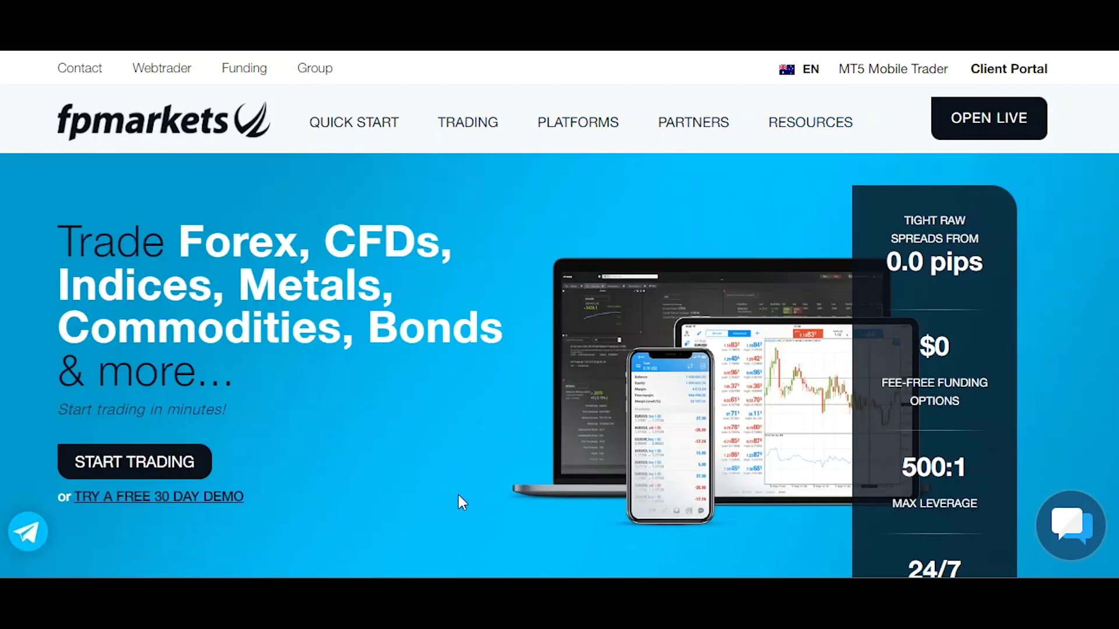
scroll(469, 401, "down", 2)
scroll(477, 380, "down", 2)
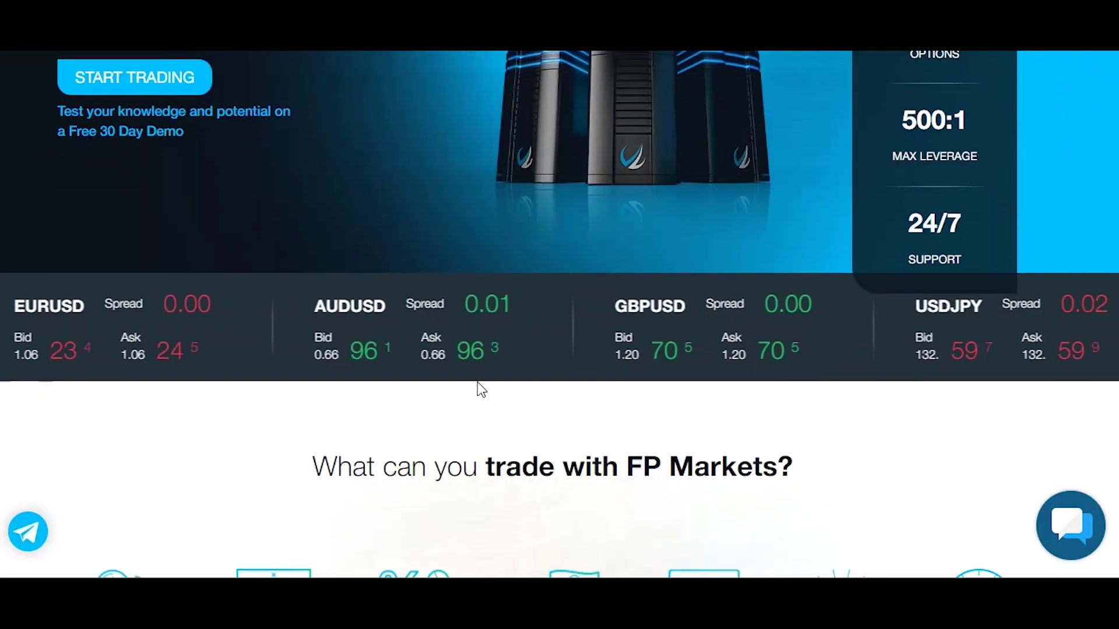
scroll(477, 389, "down", 2)
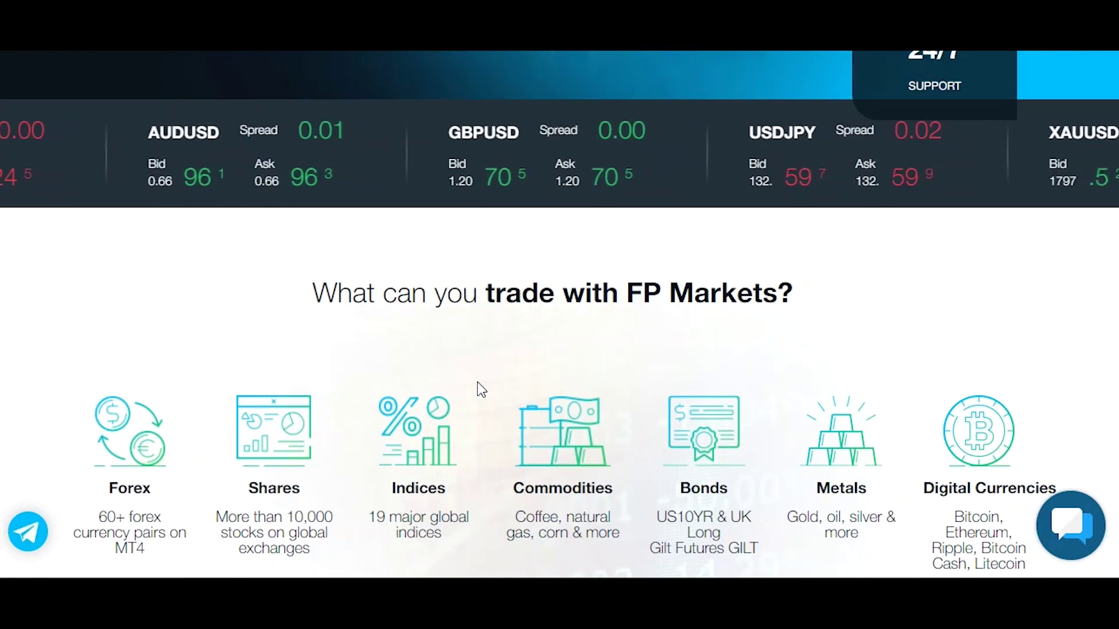
scroll(477, 389, "down", 2)
scroll(478, 390, "down", 2)
scroll(478, 389, "down", 4)
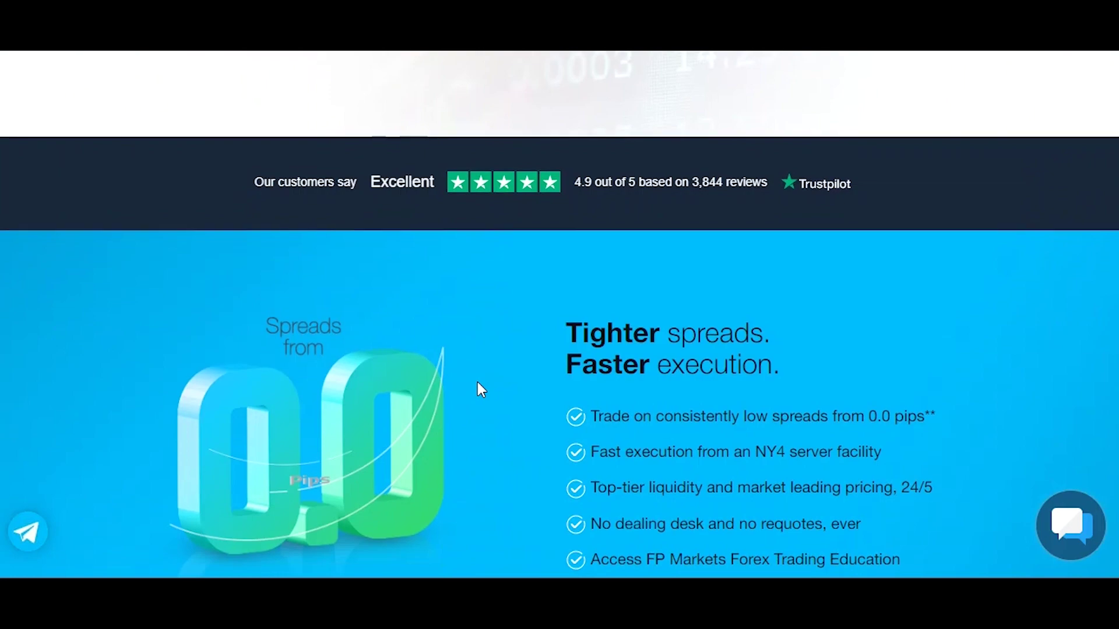
scroll(478, 389, "down", 3)
scroll(478, 390, "down", 2)
scroll(477, 390, "down", 3)
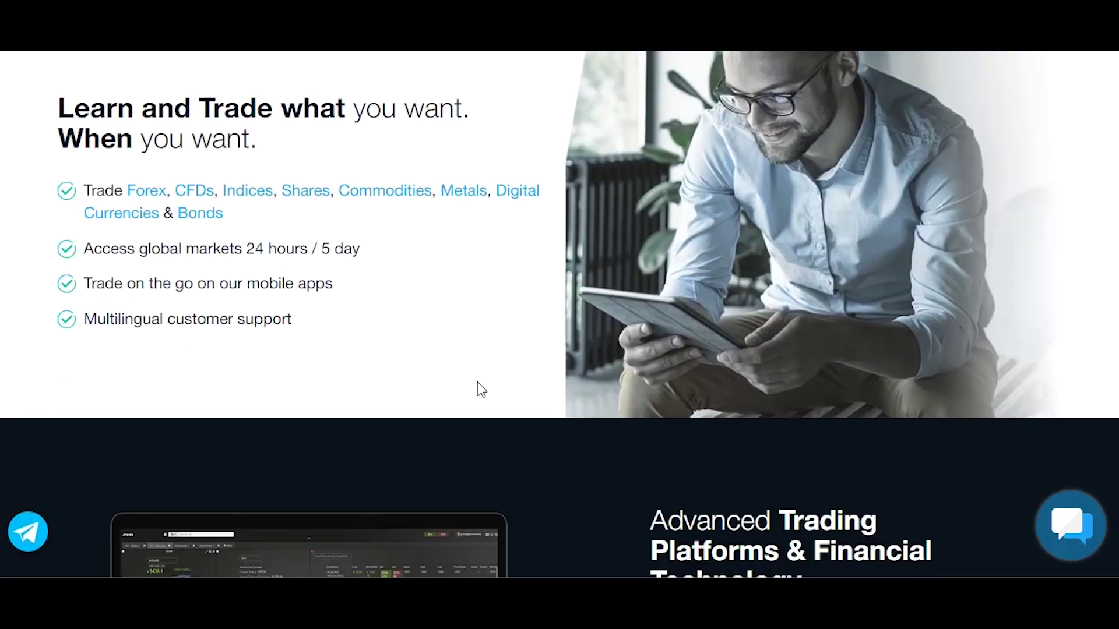
scroll(477, 389, "down", 1)
scroll(215, 291, "down", 4)
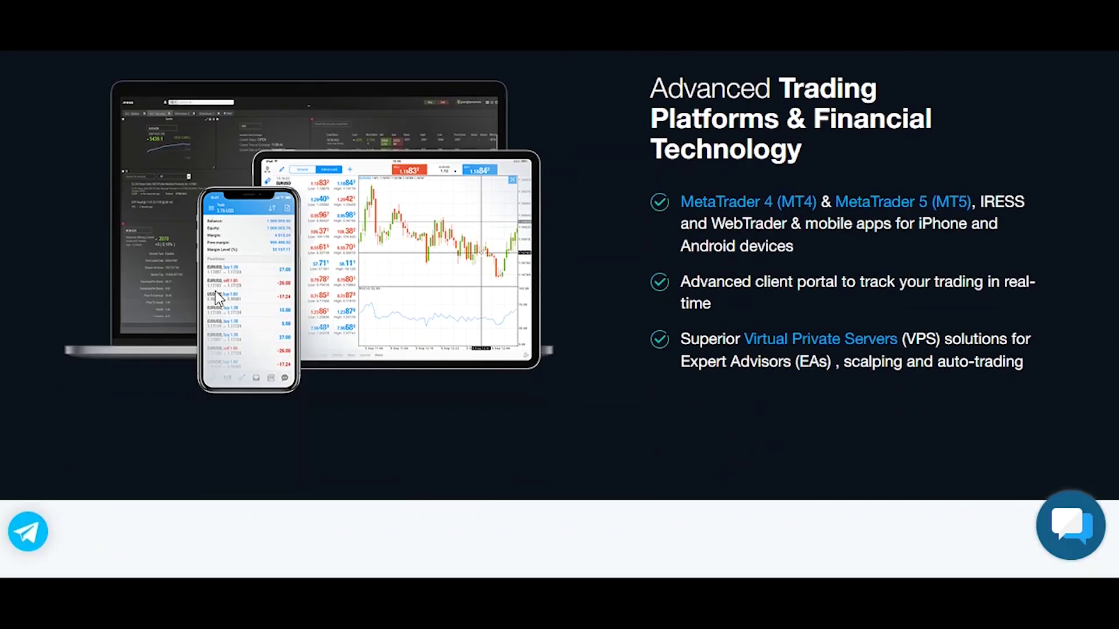
scroll(594, 332, "down", 4)
scroll(594, 336, "down", 4)
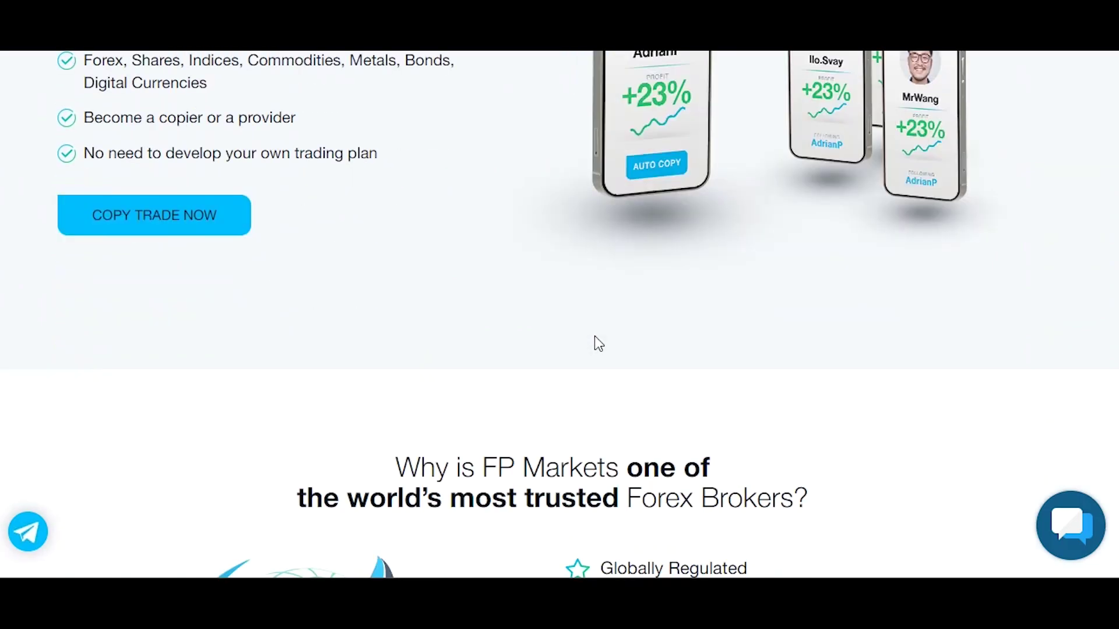
scroll(594, 343, "down", 3)
scroll(594, 343, "down", 2)
scroll(595, 342, "down", 4)
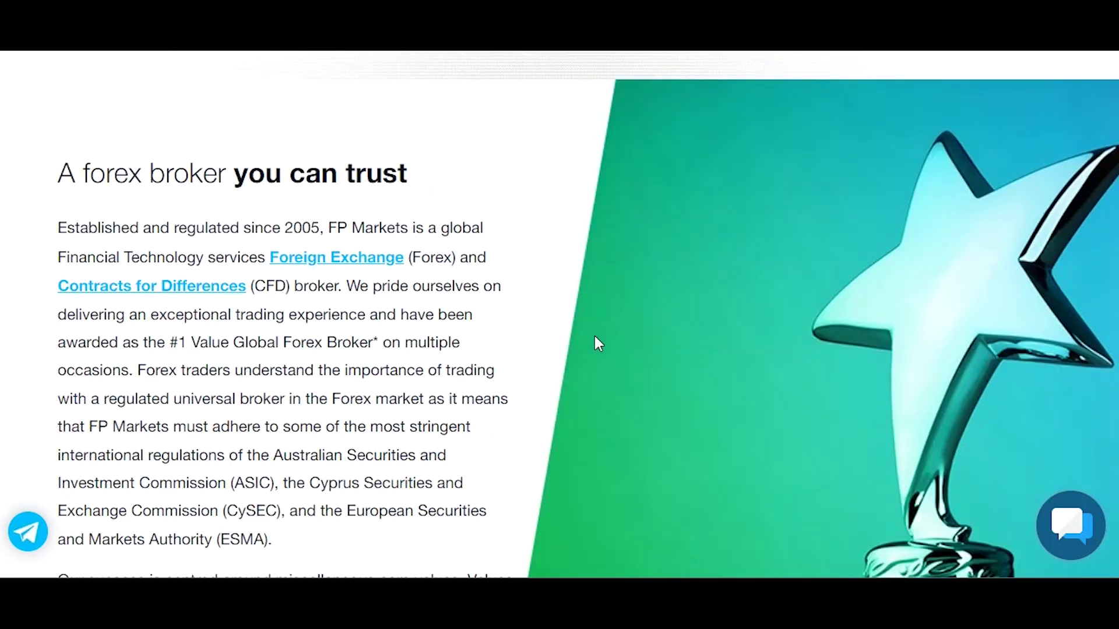
scroll(594, 342, "down", 2)
scroll(595, 343, "down", 2)
scroll(594, 343, "down", 4)
scroll(595, 344, "down", 4)
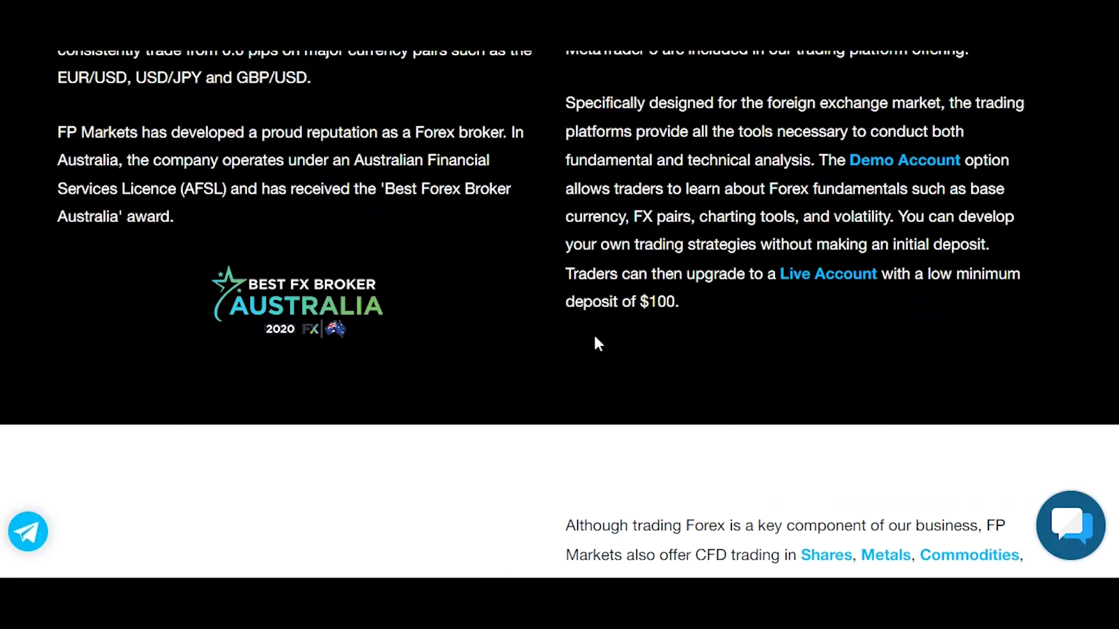
scroll(595, 343, "down", 4)
scroll(594, 342, "down", 4)
scroll(594, 343, "down", 2)
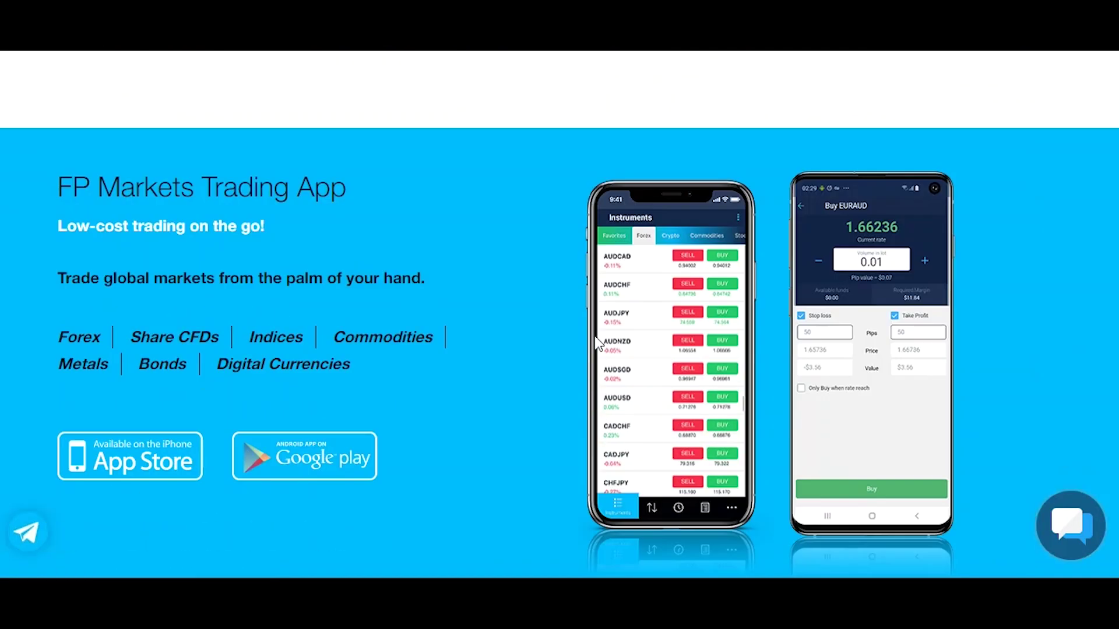
scroll(594, 344, "down", 2)
scroll(595, 337, "down", 2)
scroll(594, 336, "down", 4)
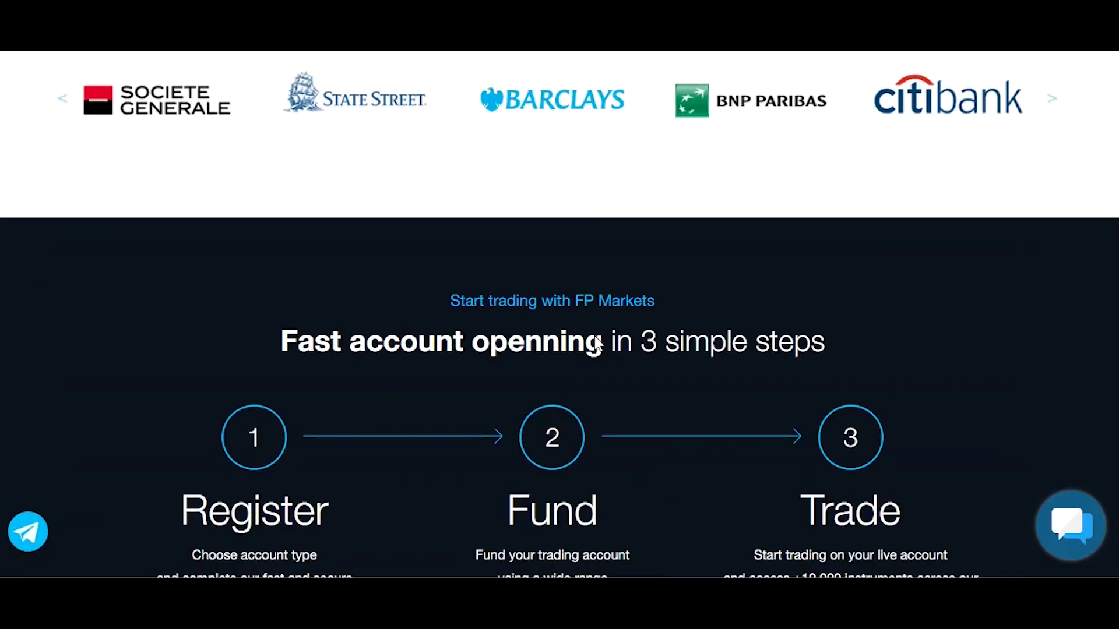
scroll(594, 337, "down", 4)
scroll(595, 342, "down", 4)
scroll(596, 342, "down", 2)
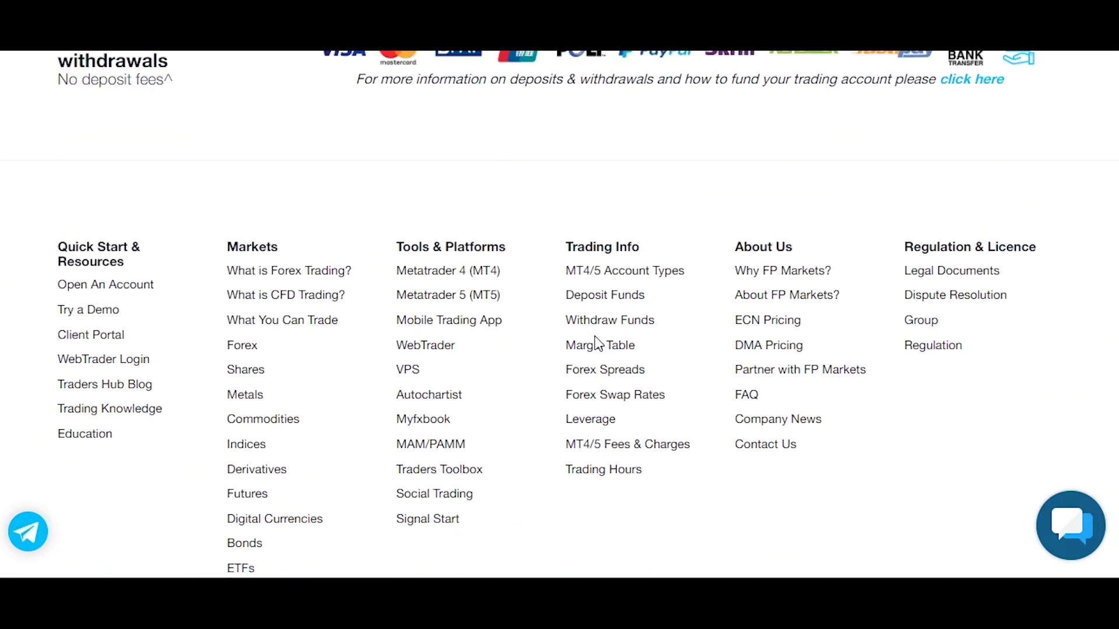
scroll(595, 343, "down", 3)
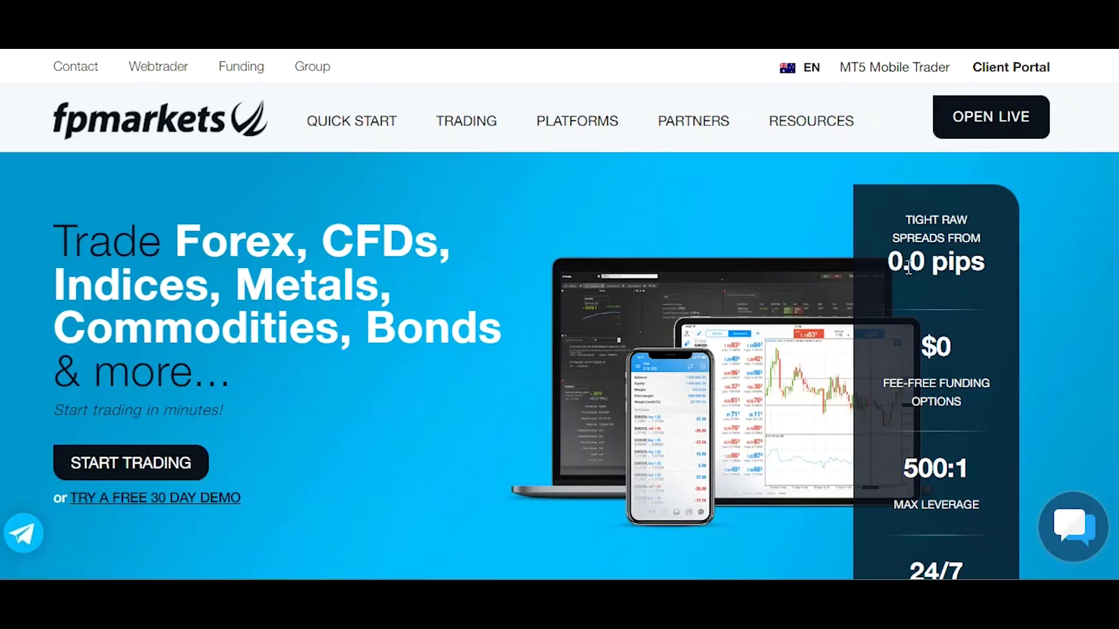
- Deselect the highlighted '0.0 pips' text on the homepage
left_click(944, 297)
scroll(888, 305, "down", 2)
scroll(932, 476, "down", 2)
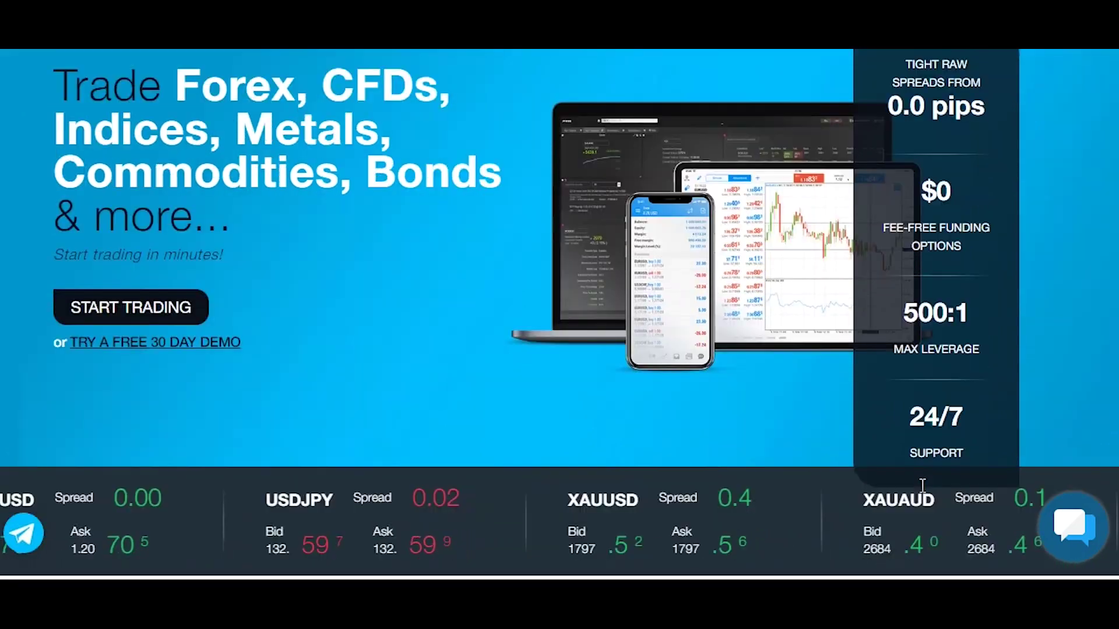